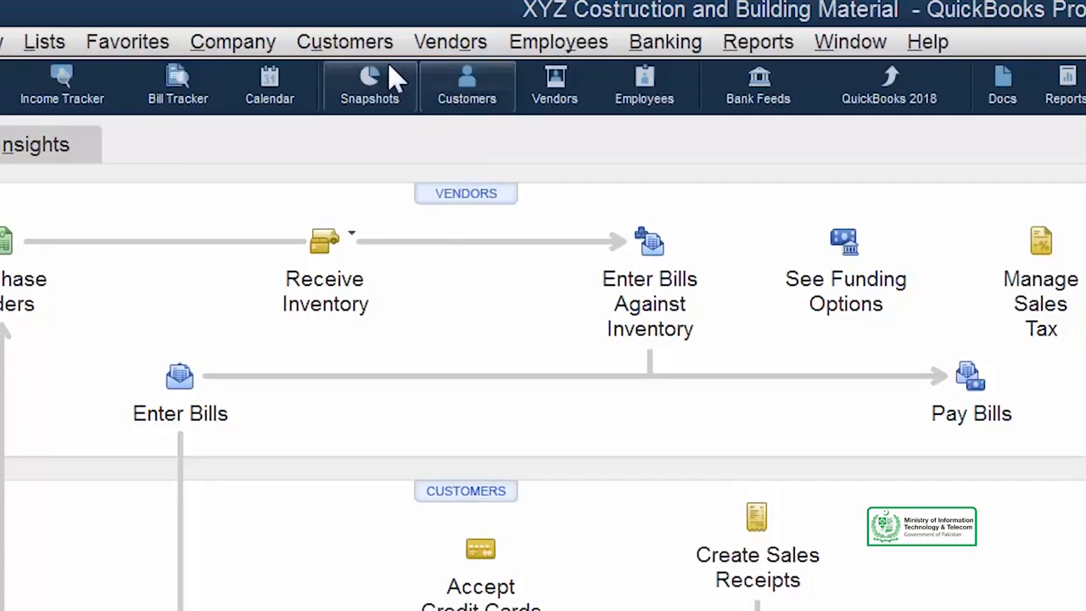
# Open the Customer Center from the Customers menu and resize its Customers & Jobs panel
pyautogui.click(356, 49)
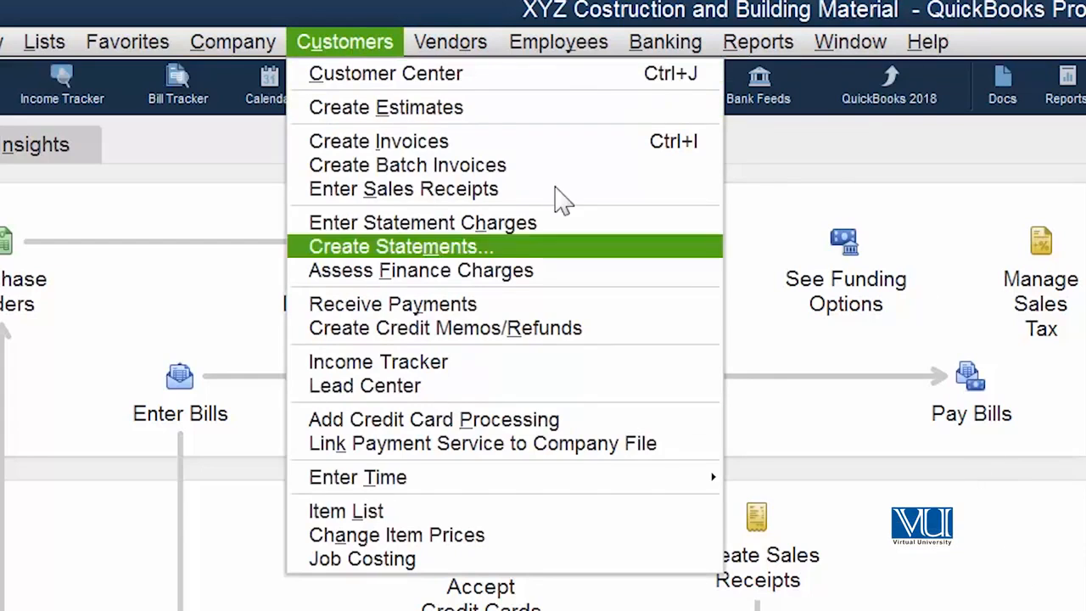
pyautogui.click(429, 78)
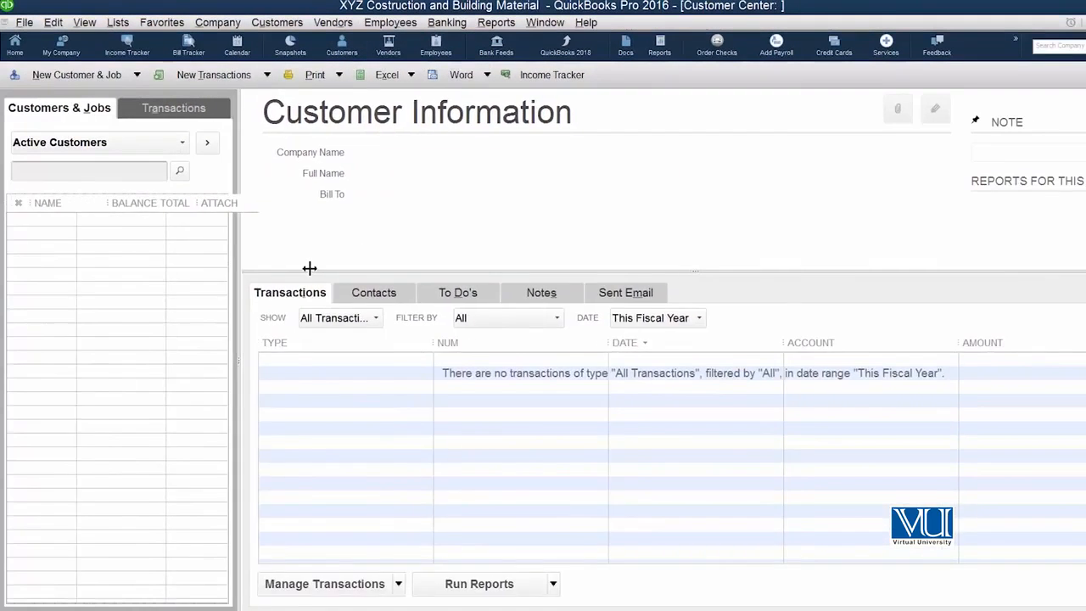
pyautogui.moveTo(310, 268); pyautogui.dragTo(401, 267)
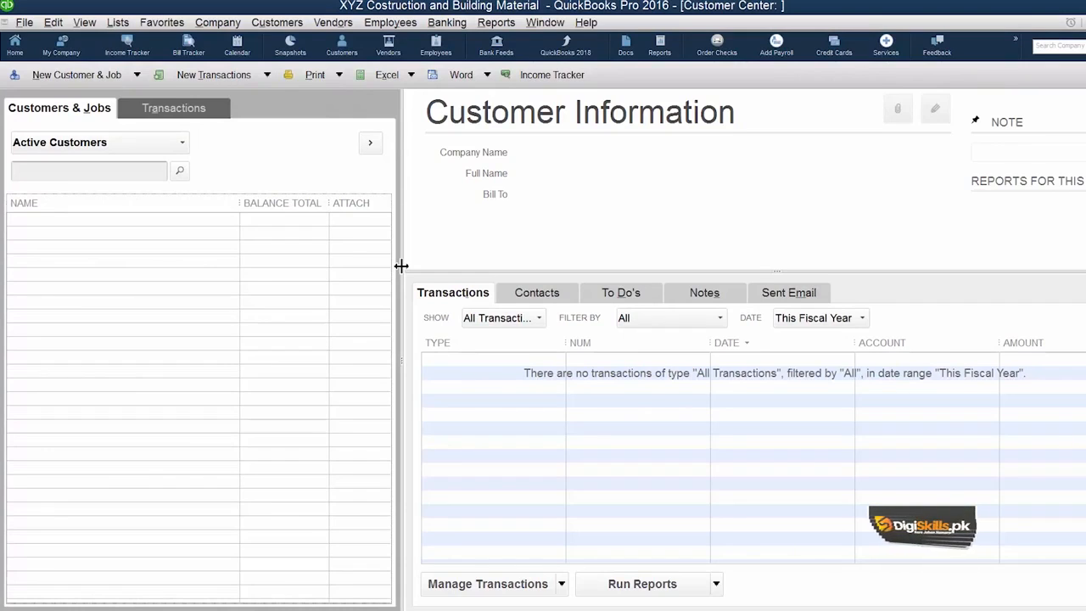
pyautogui.moveTo(401, 267); pyautogui.dragTo(286, 186)
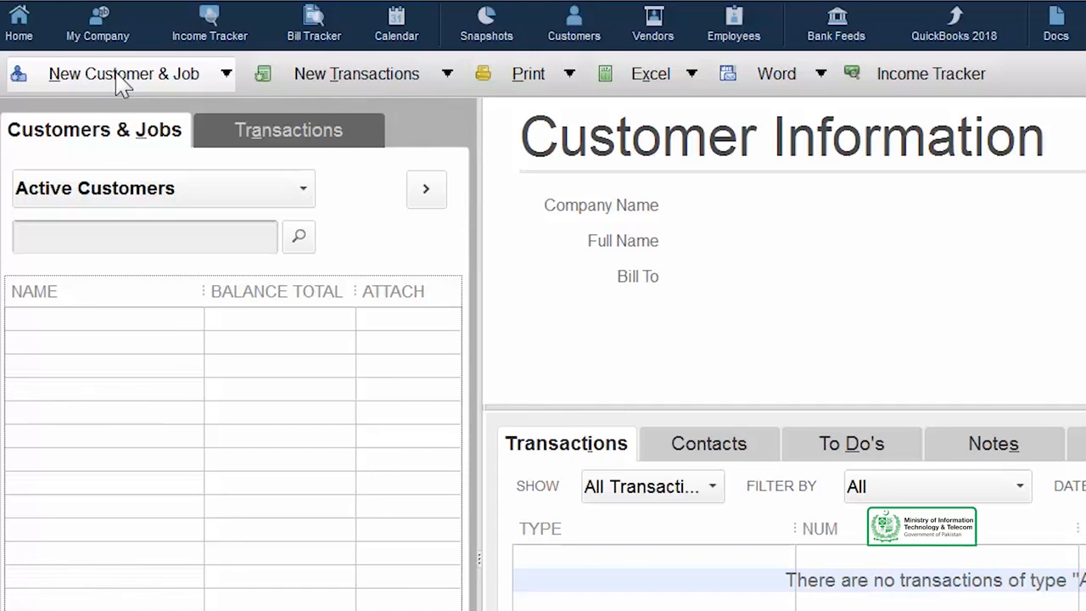
# Choose New Customer from the New Customer & Job dropdown
pyautogui.click(118, 73)
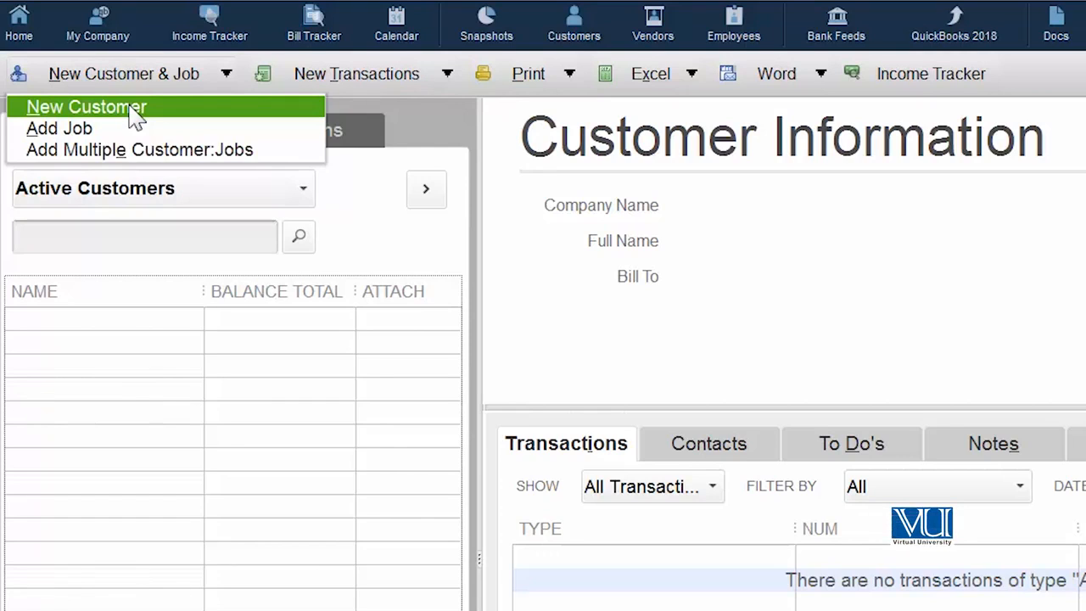
pyautogui.click(134, 117)
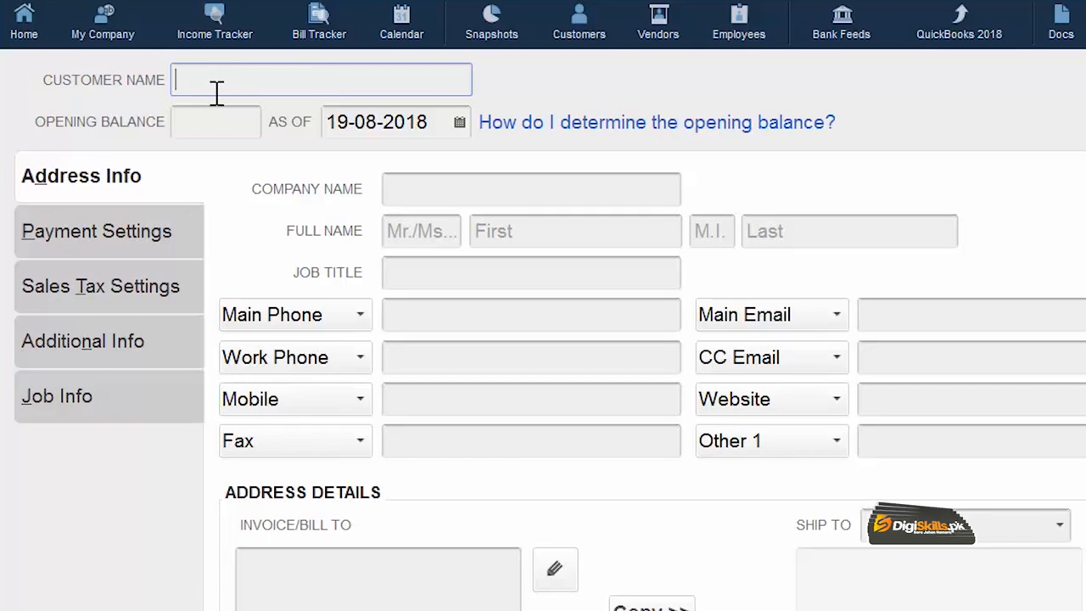
# Enter the customer name, the company name, and the contact's first and last names
pyautogui.write('Javed')
pyautogui.press('Tab')
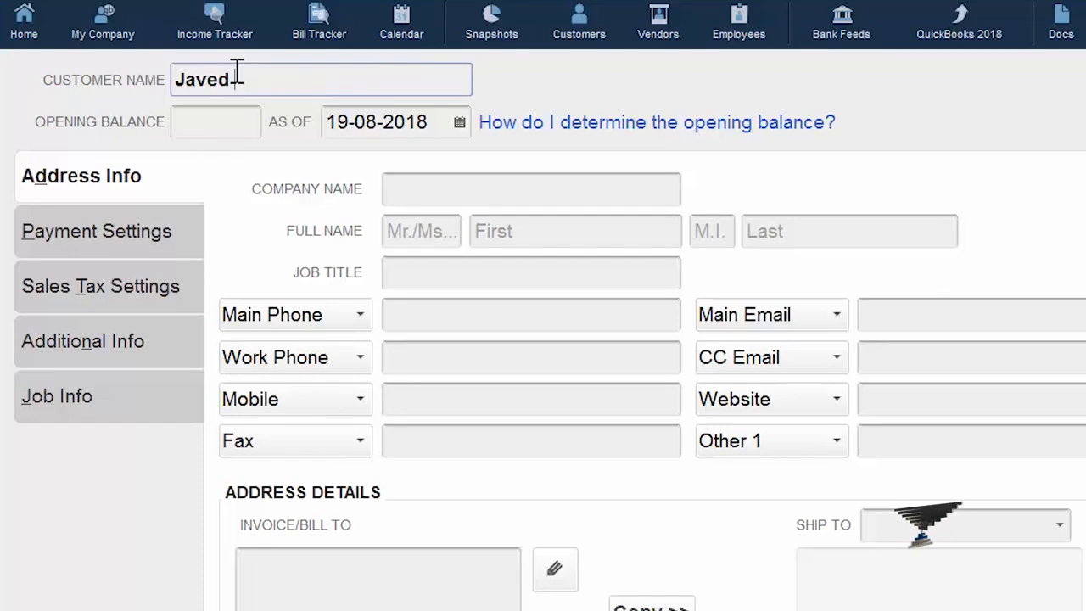
pyautogui.click(407, 194)
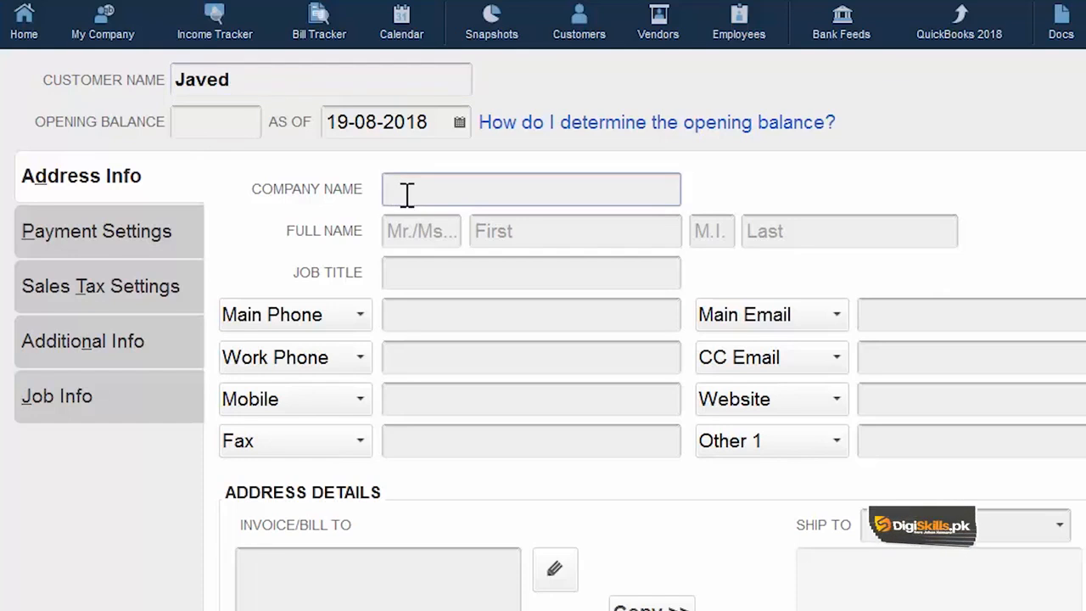
pyautogui.write('Javed Construction')
pyautogui.click(507, 228)
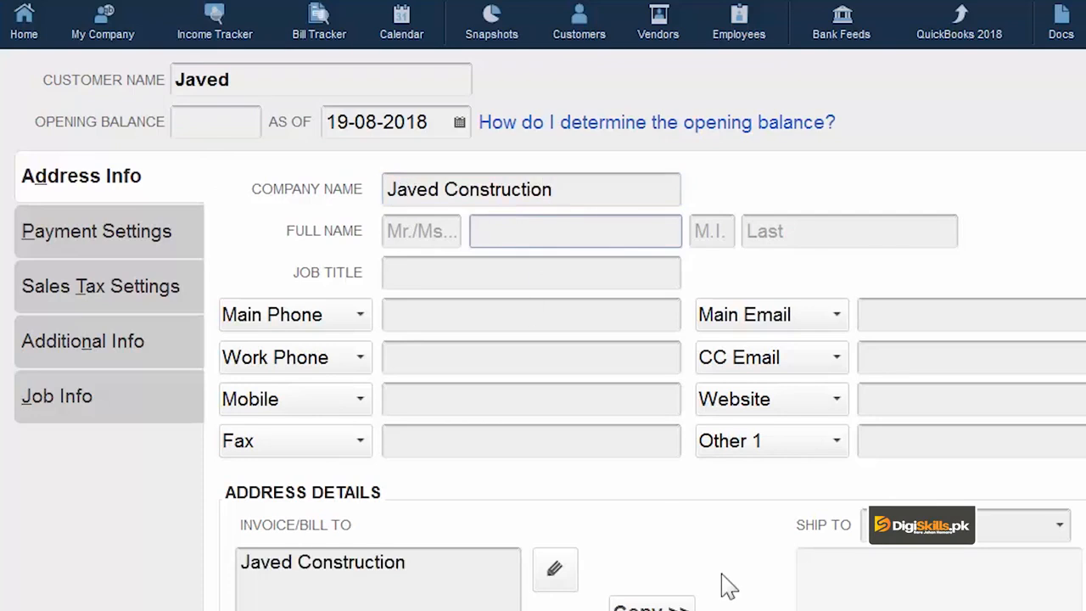
pyautogui.click(848, 230)
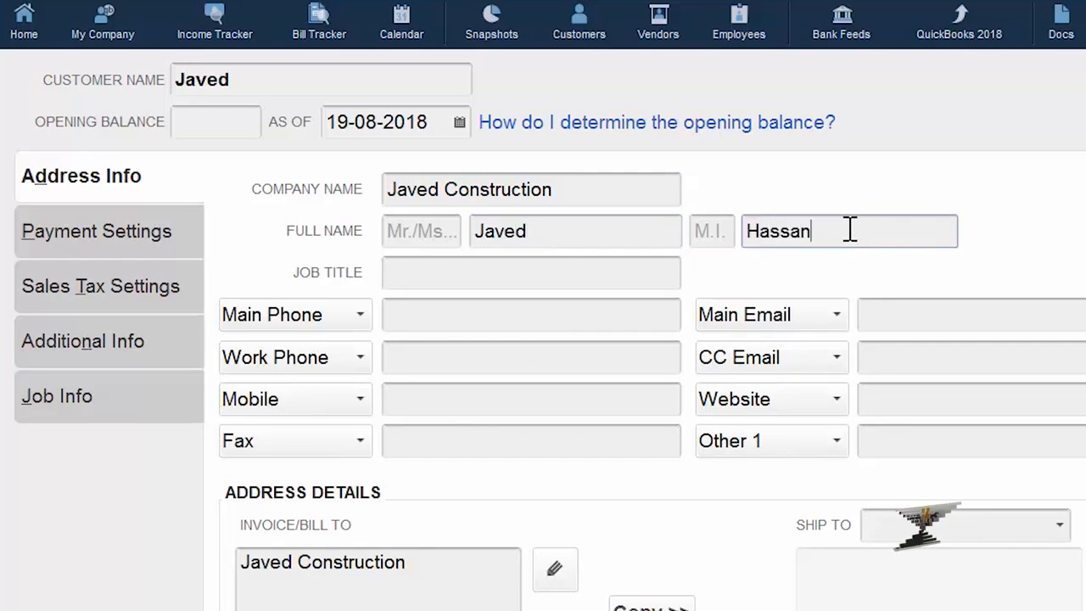
pyautogui.click(628, 274)
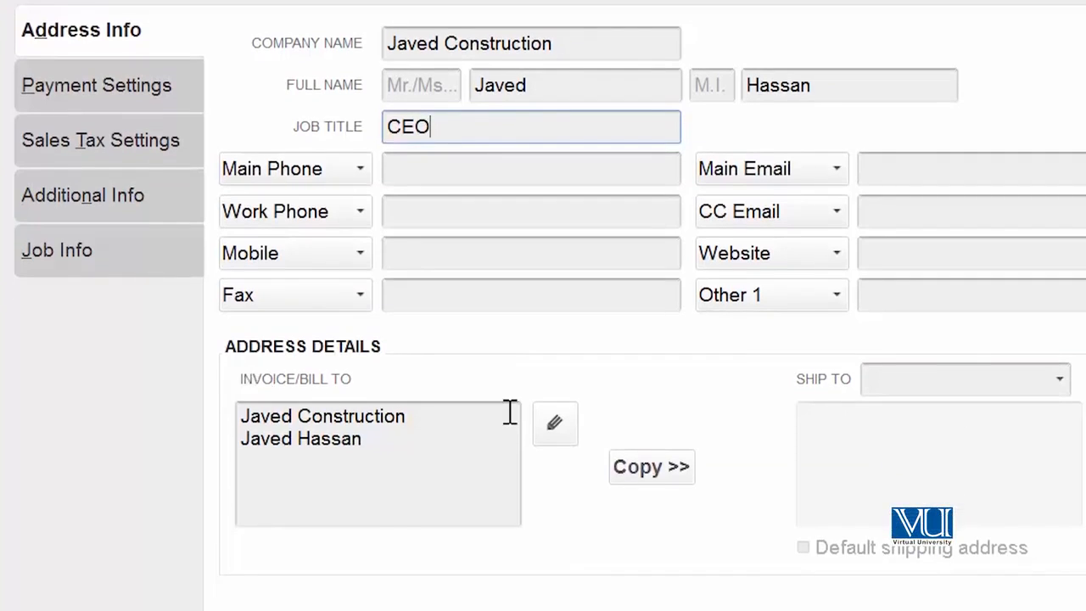
# Replace the contact line of the Invoice/Bill To address with the street address
pyautogui.click(447, 437)
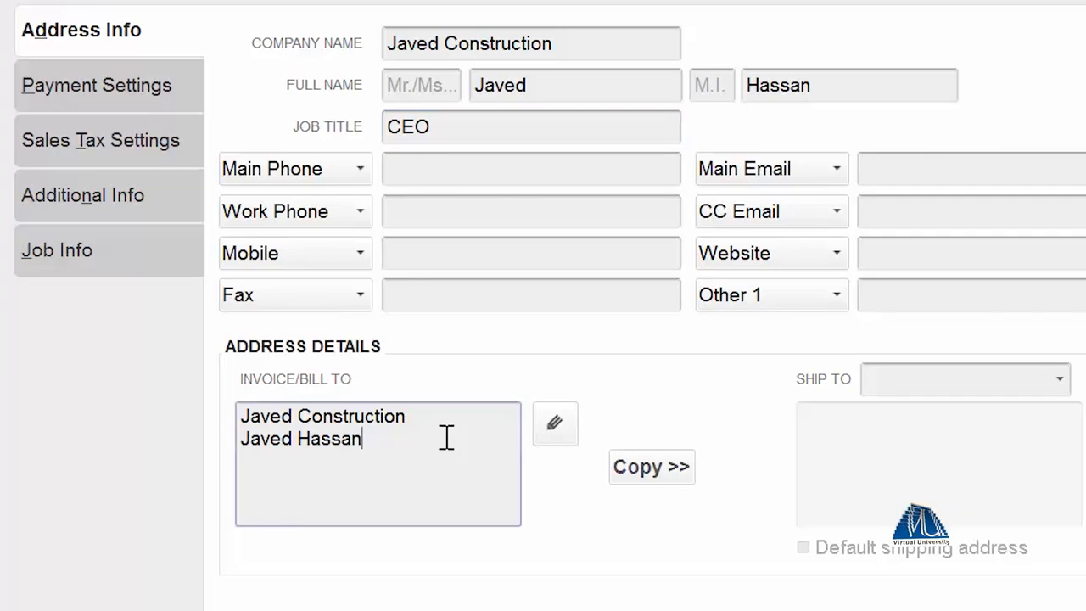
pyautogui.moveTo(447, 437); pyautogui.dragTo(221, 439)
pyautogui.write('Mall')
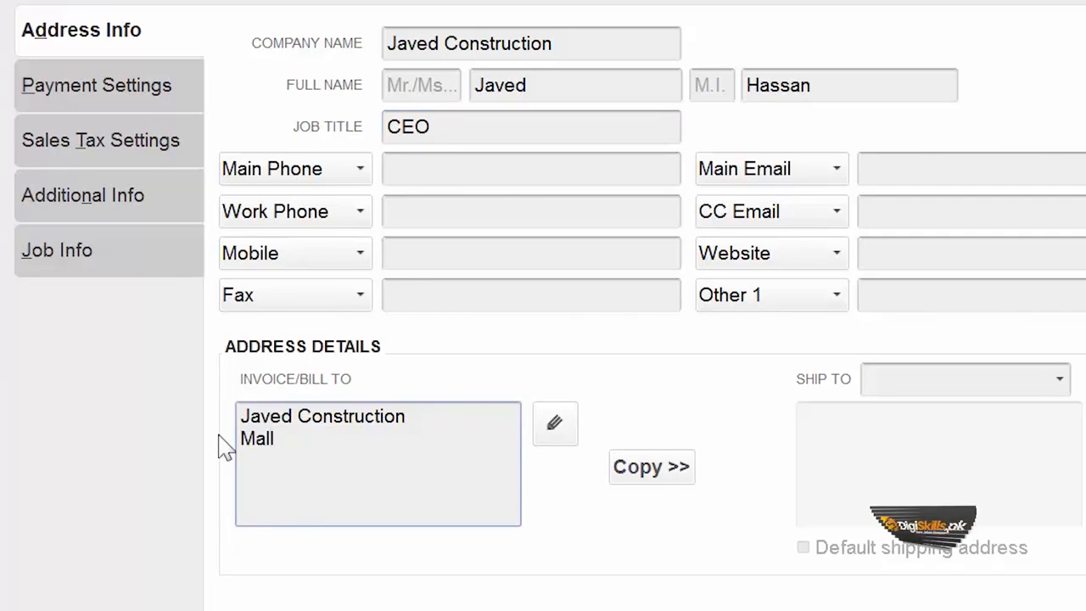
pyautogui.write(' Road Lahore')
# Copy the billing address into the default shipping address Ship To 1
pyautogui.click(1063, 382)
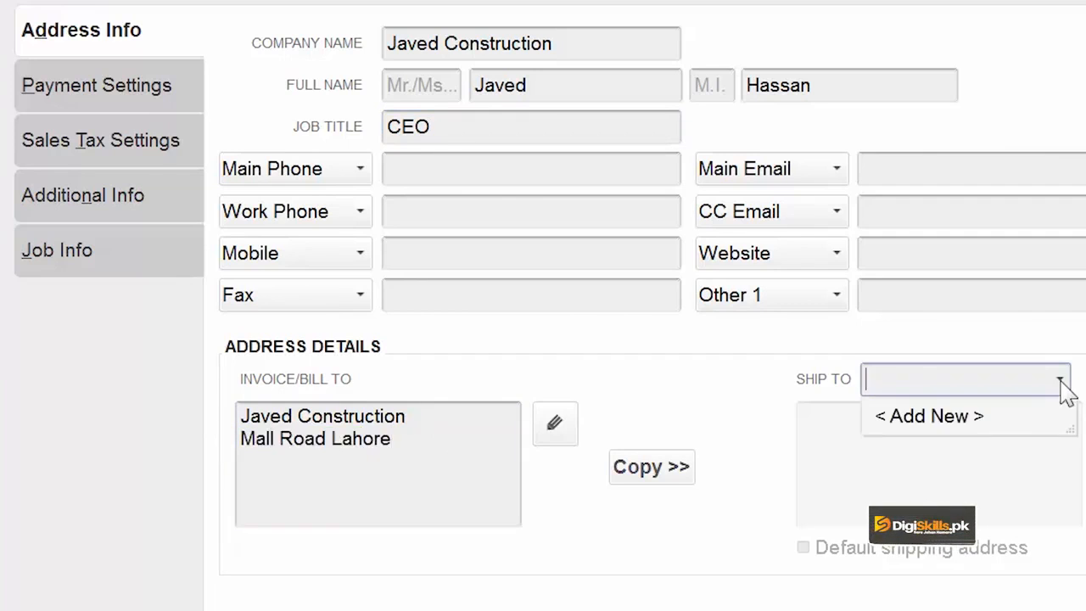
pyautogui.click(1063, 382)
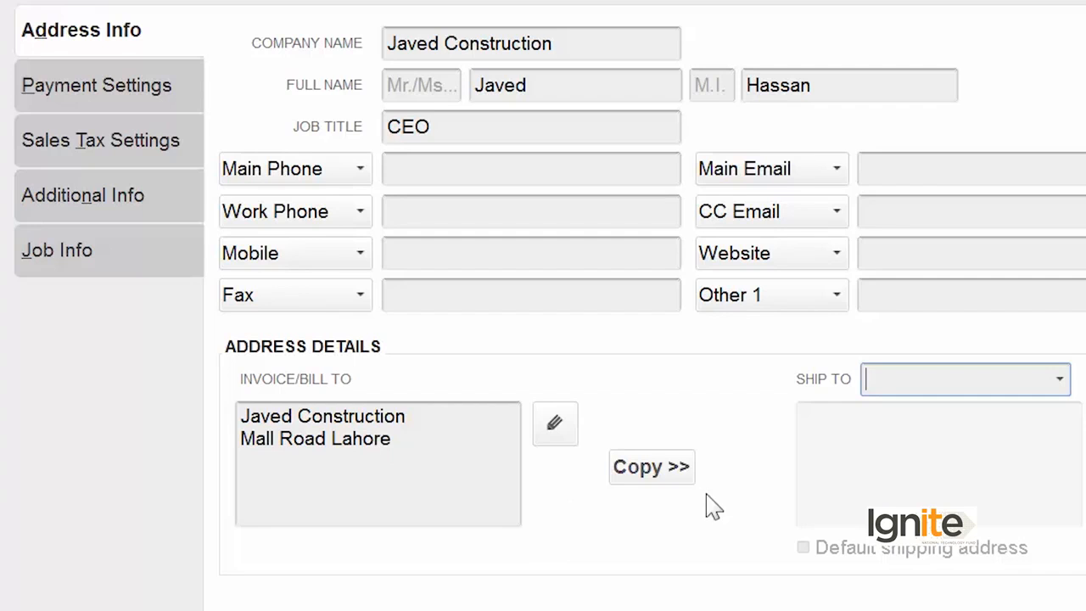
pyautogui.click(677, 471)
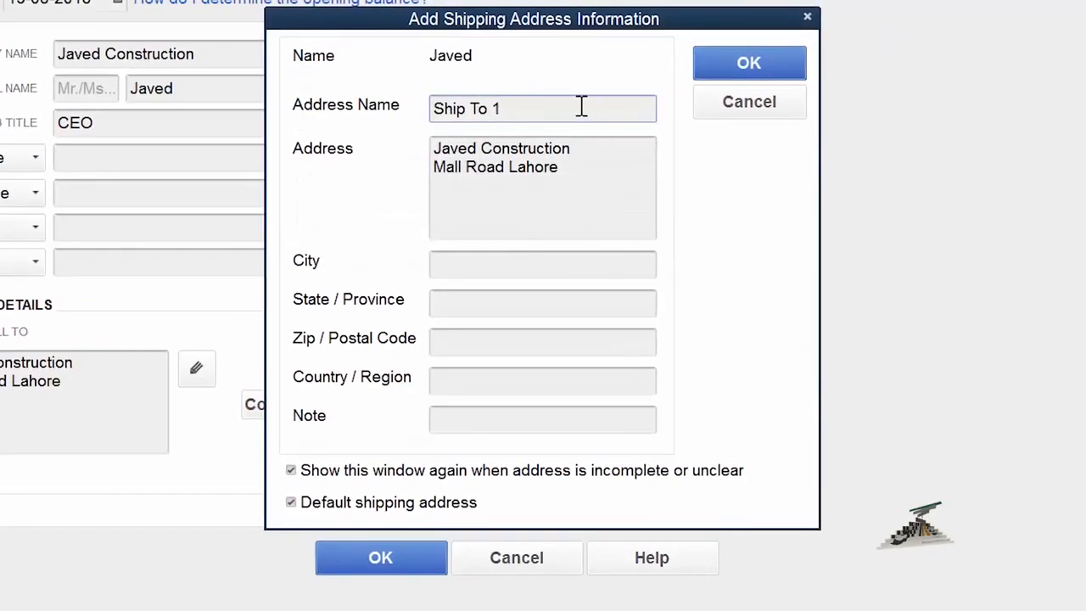
pyautogui.click(750, 64)
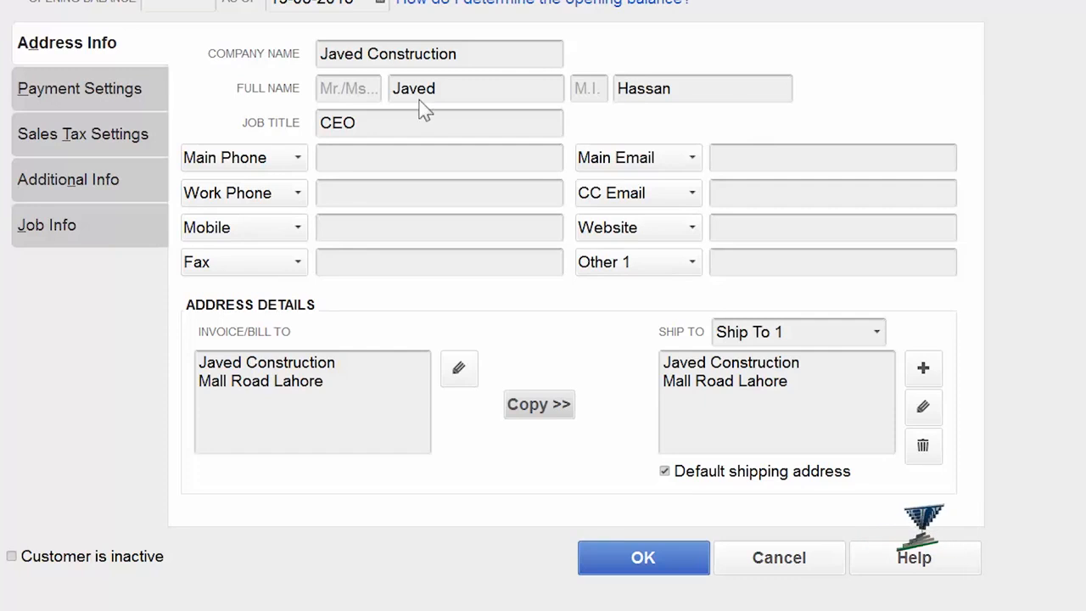
# On Payment Settings, set terms to Net 15 and preferred payment method to Check
pyautogui.click(121, 90)
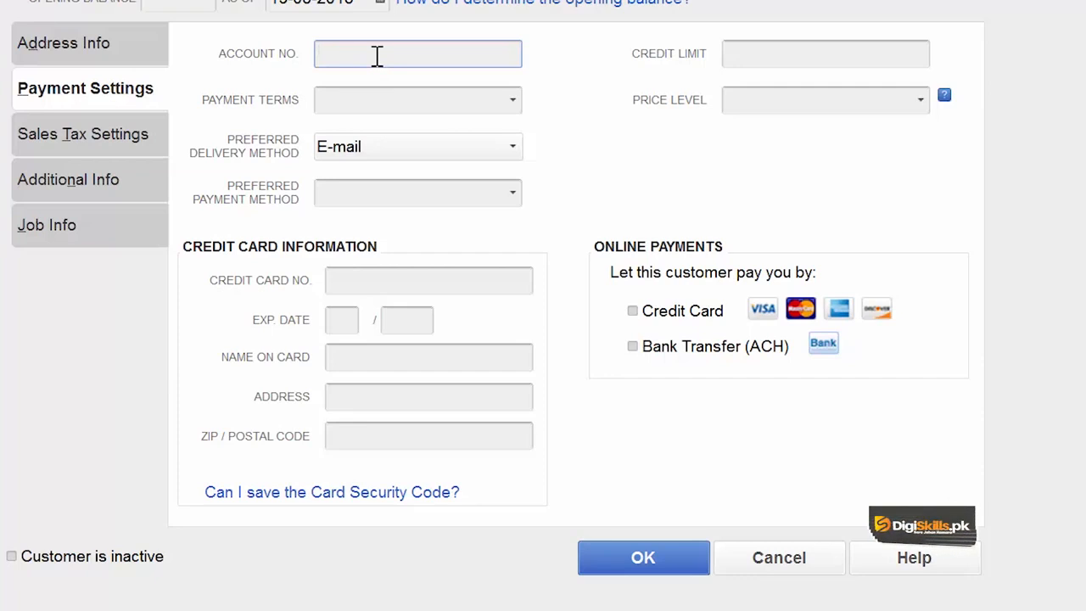
pyautogui.click(513, 104)
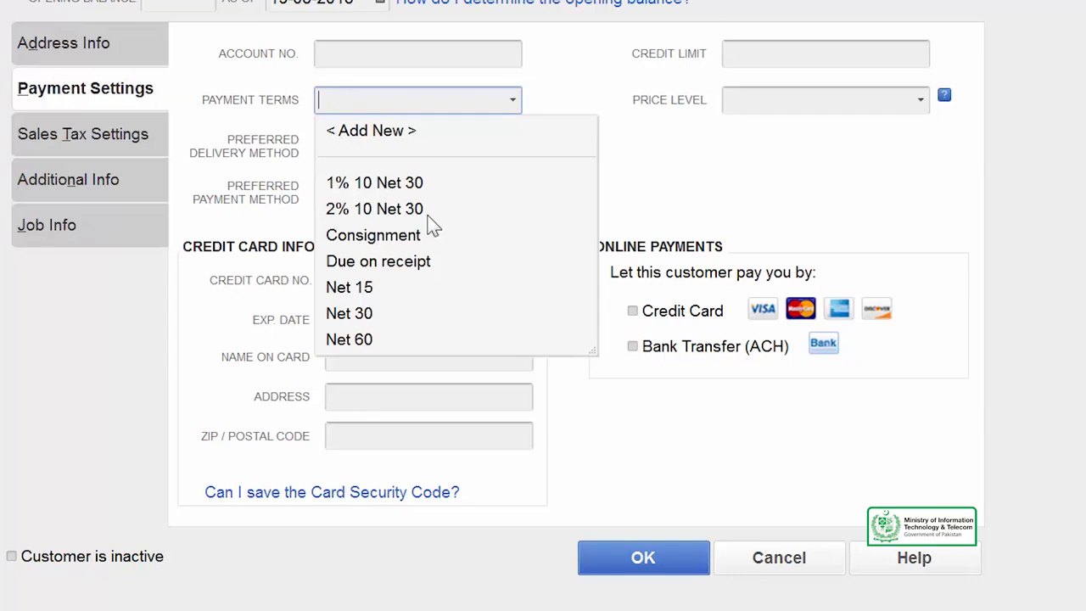
pyautogui.click(408, 289)
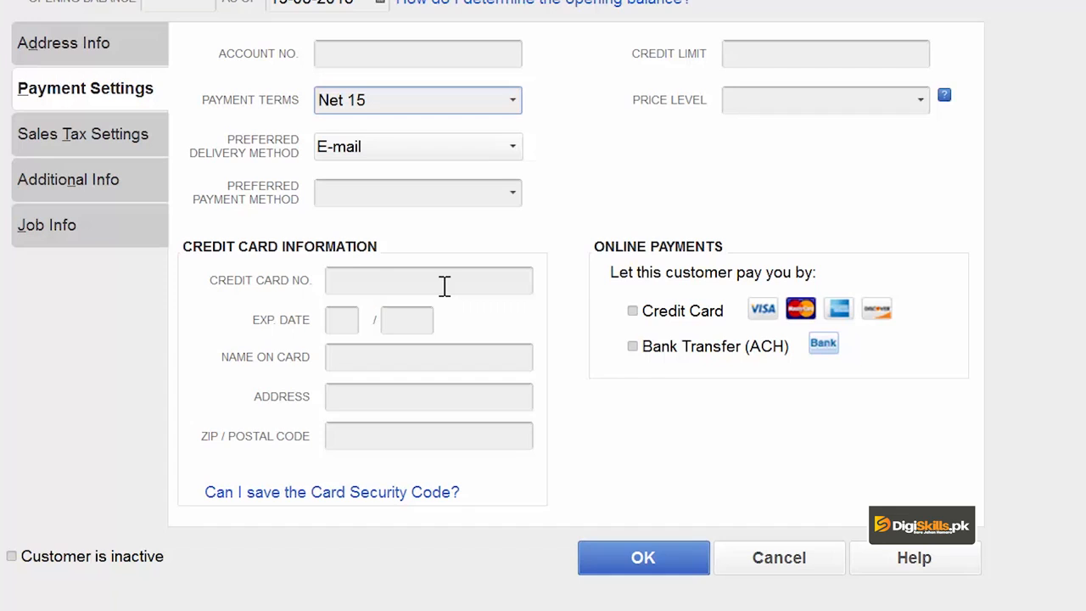
pyautogui.click(513, 198)
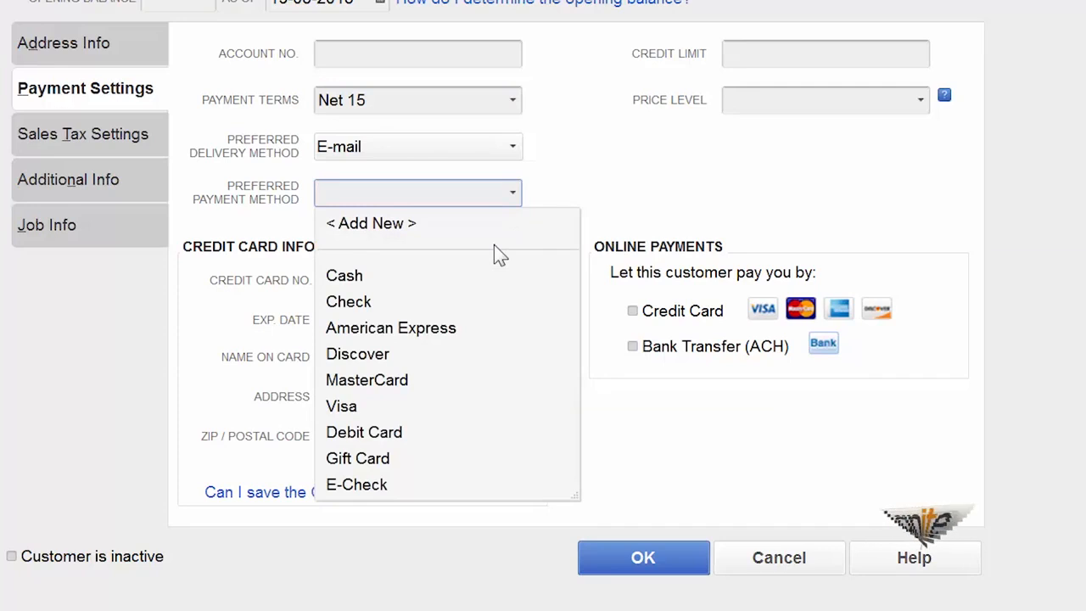
pyautogui.click(463, 313)
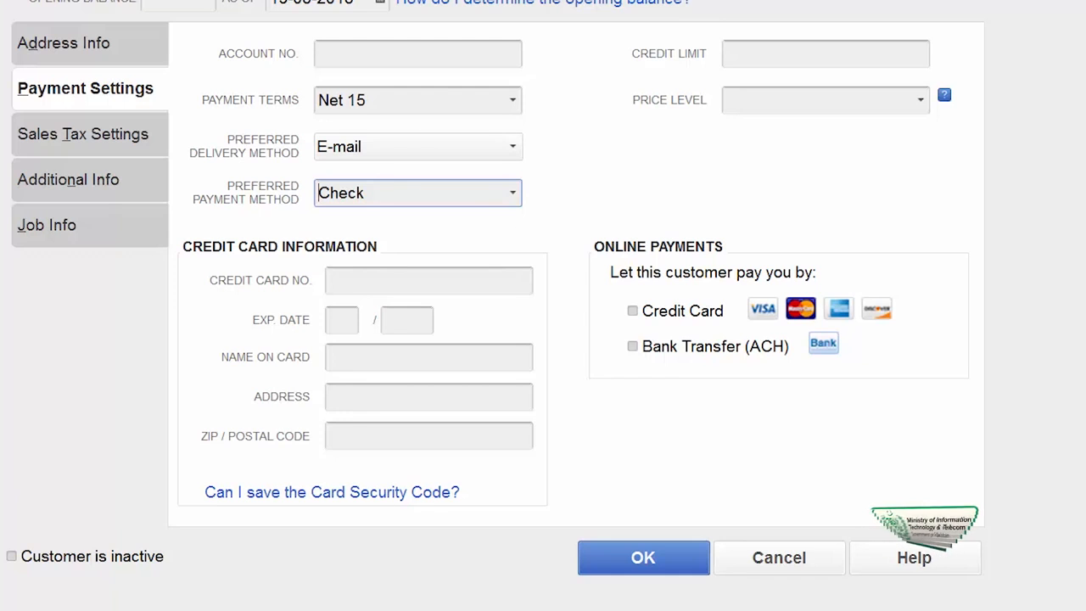
pyautogui.click(819, 63)
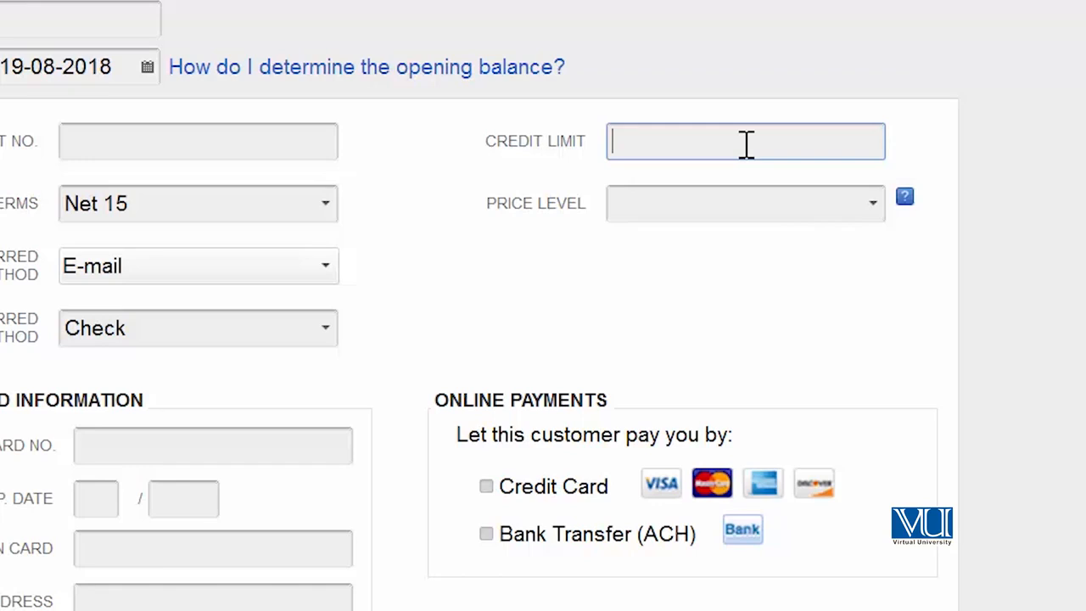
# Enter 200000 as the customer's credit limit
pyautogui.write('200000')
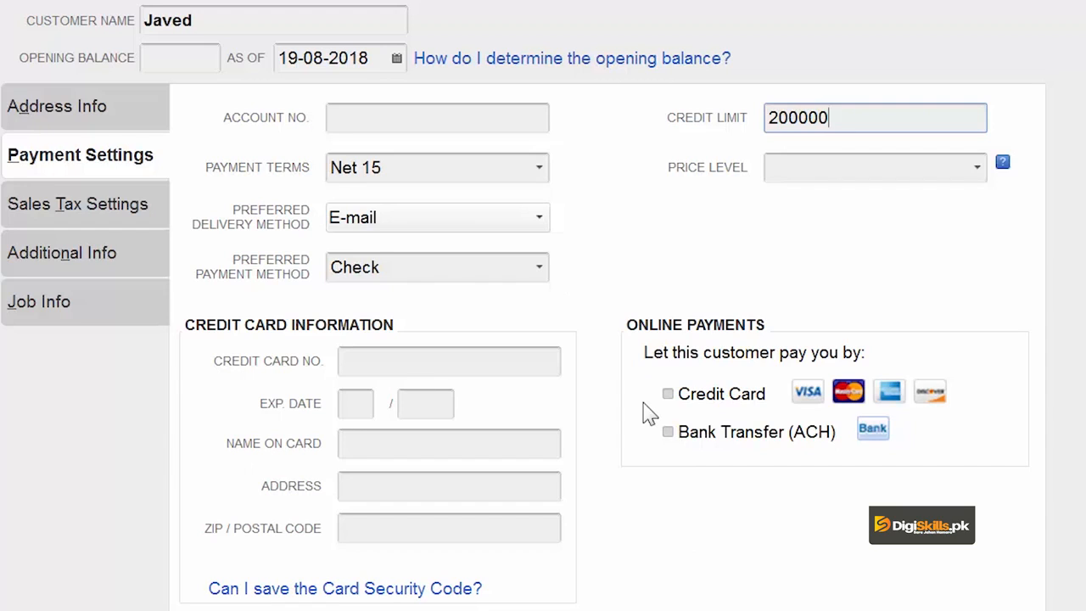
# Keep tax code Tax and tax item Out of State in the Sales Tax Settings
pyautogui.click(103, 212)
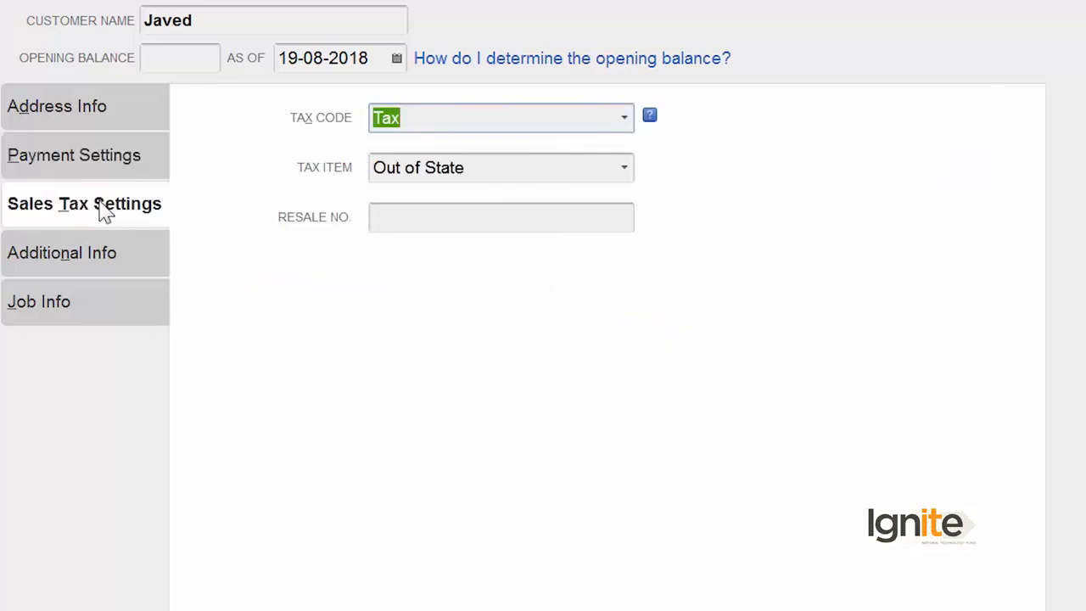
pyautogui.click(626, 118)
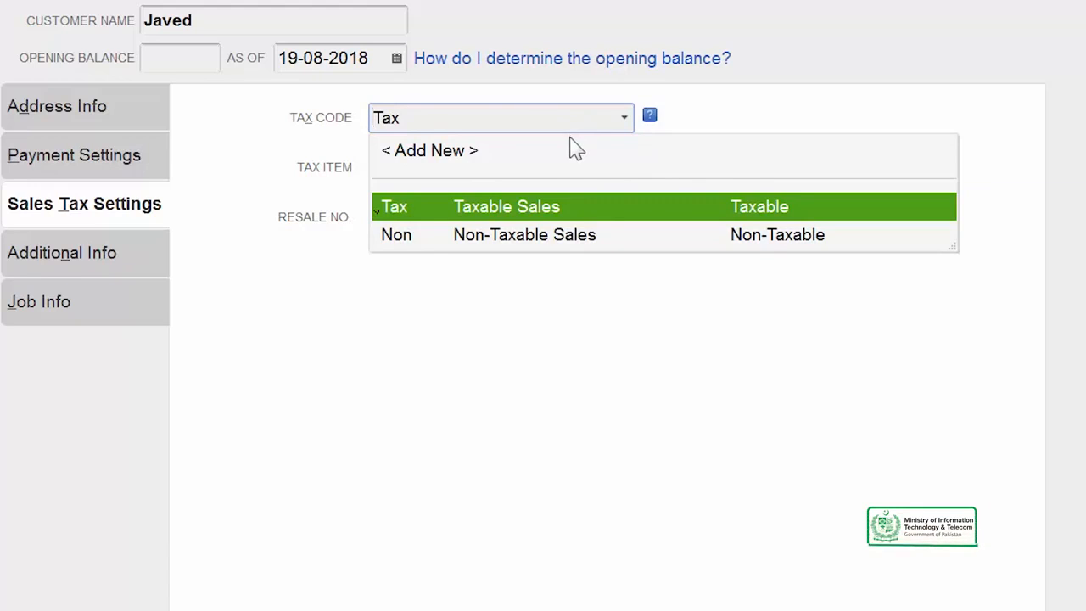
pyautogui.click(562, 241)
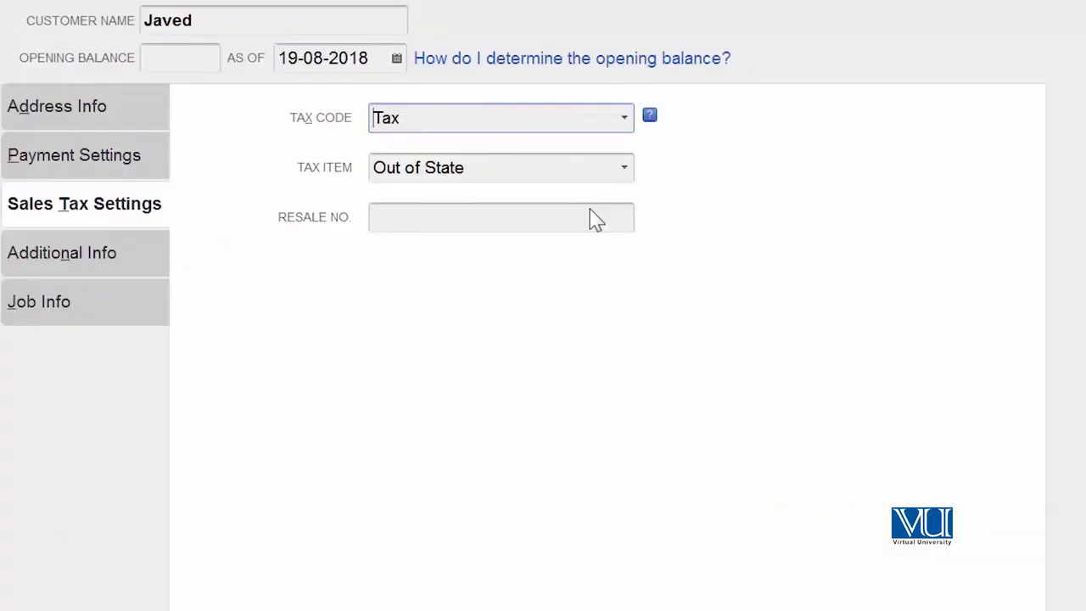
pyautogui.click(624, 170)
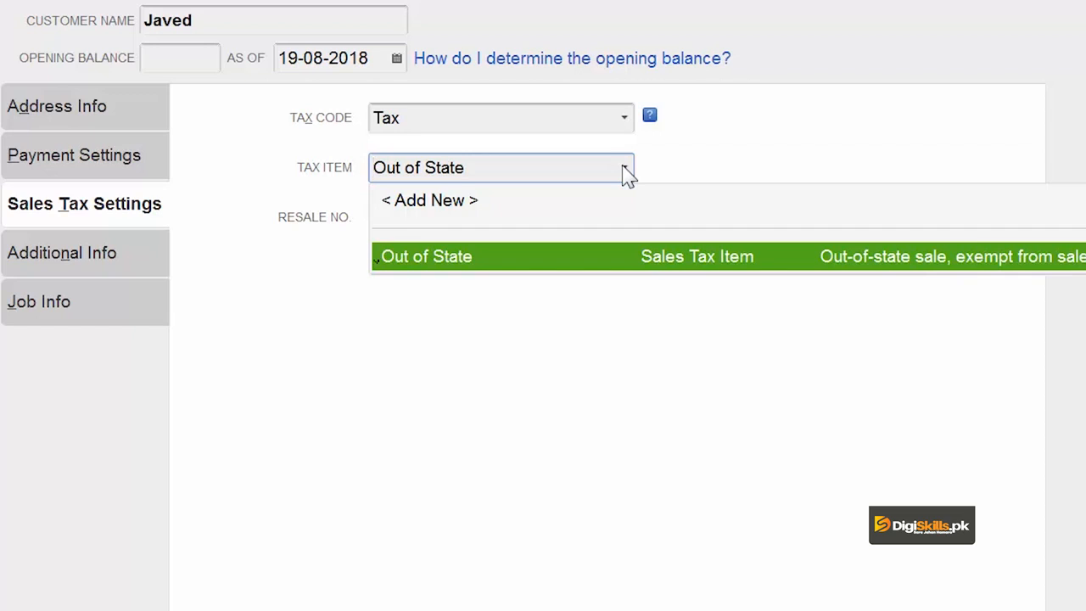
pyautogui.click(626, 348)
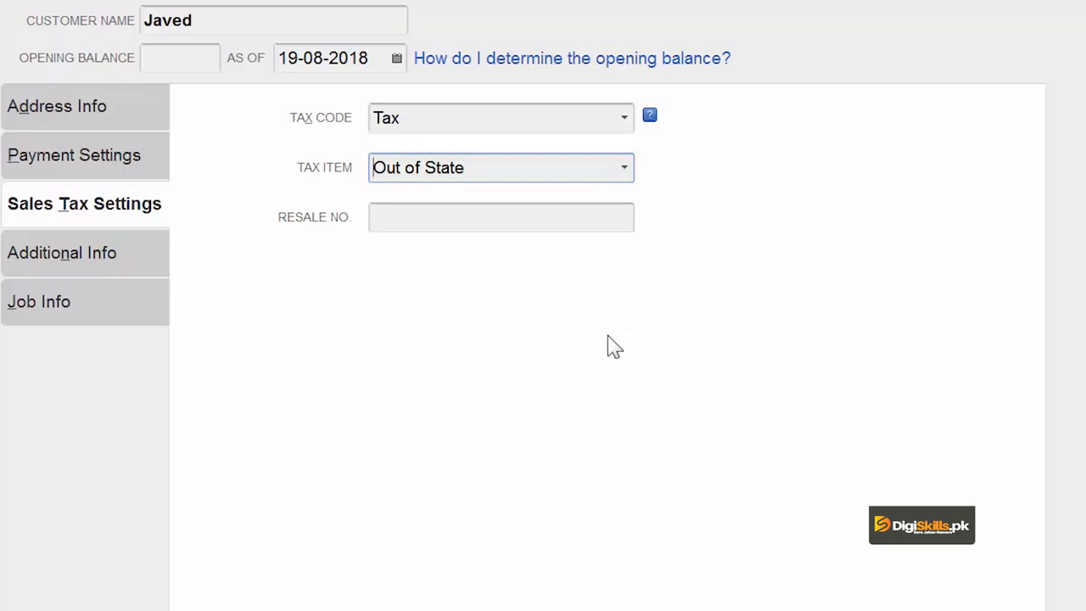
pyautogui.click(108, 263)
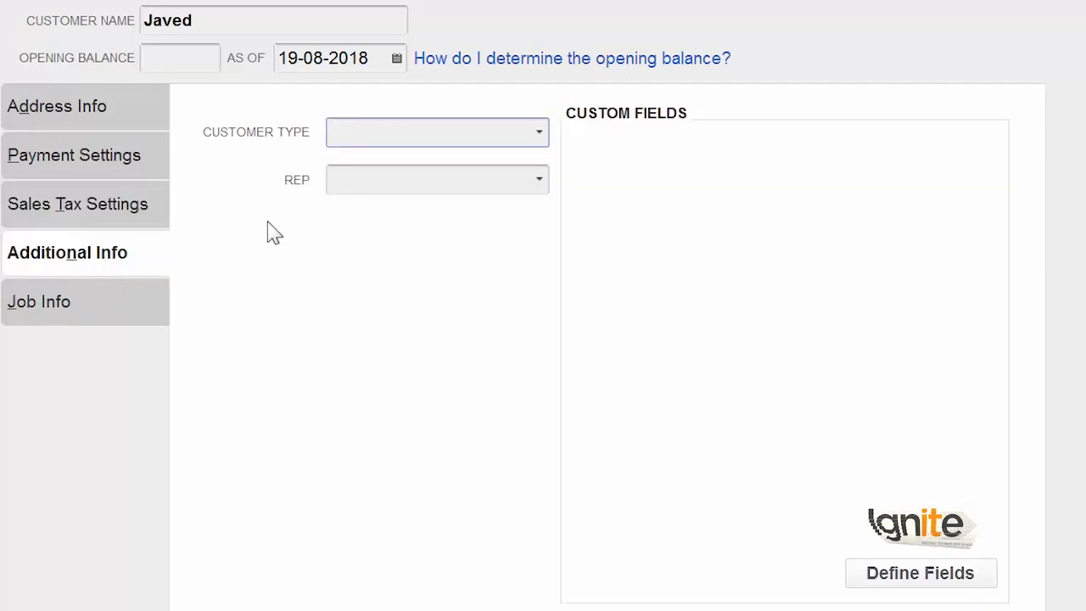
# Add a new customer type Contractor and assign it to the customer
pyautogui.click(547, 141)
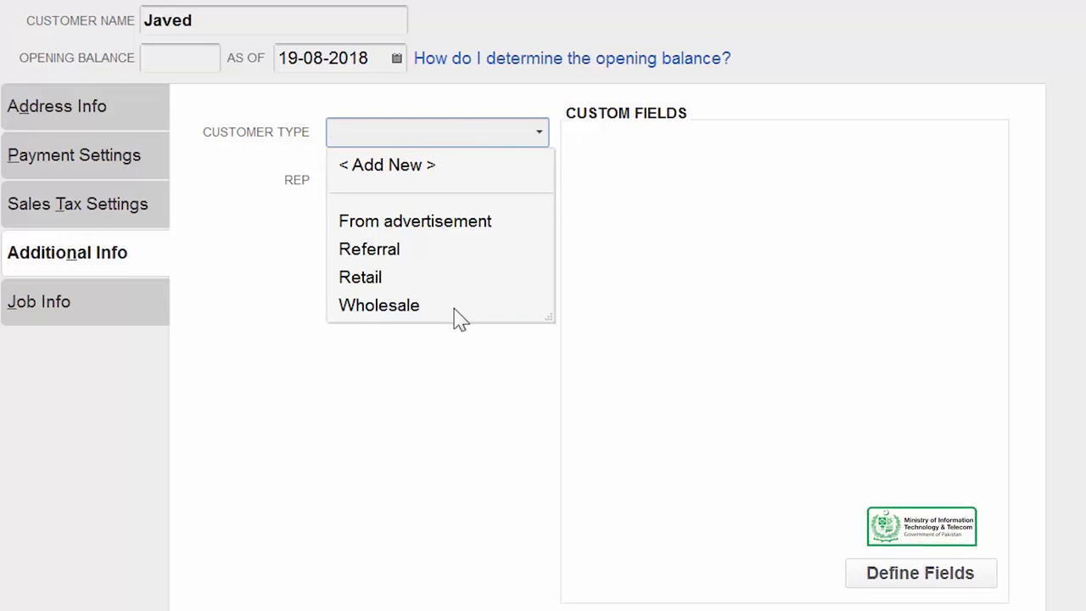
pyautogui.click(422, 173)
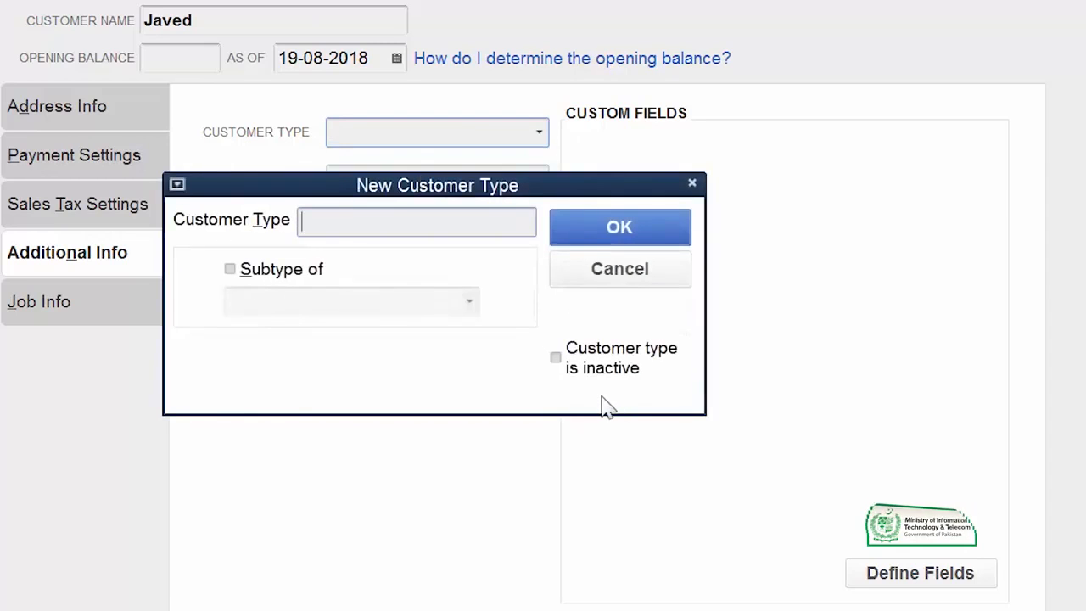
pyautogui.write('Contractor')
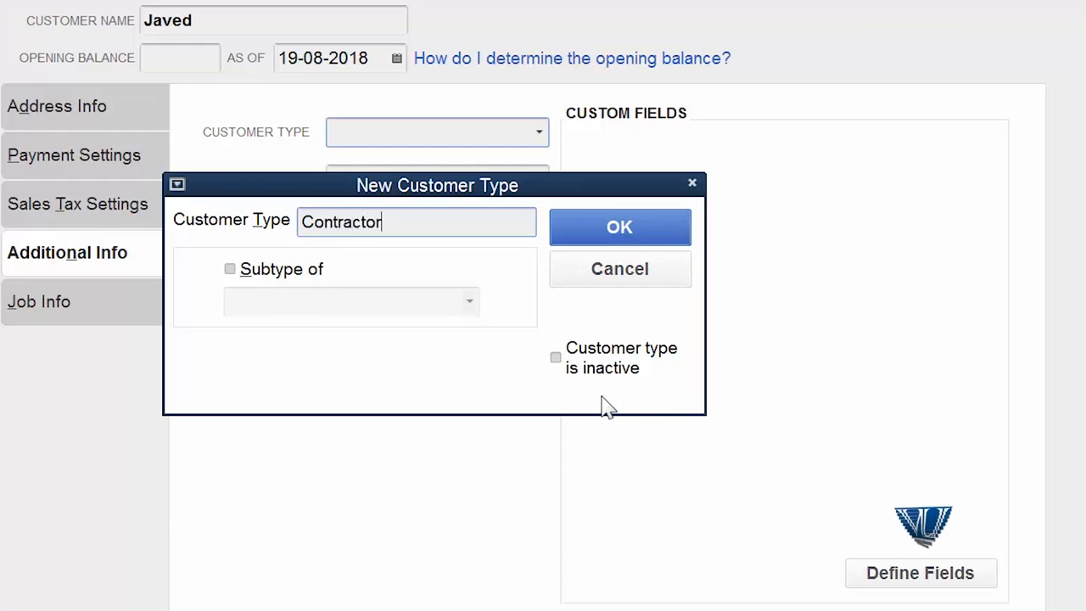
pyautogui.click(630, 230)
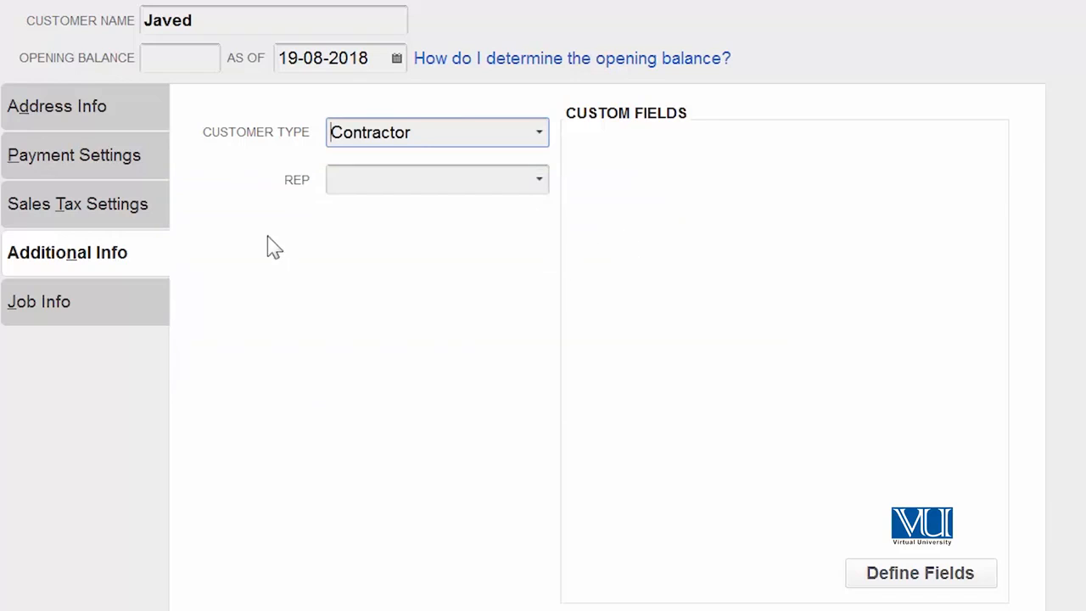
pyautogui.click(72, 307)
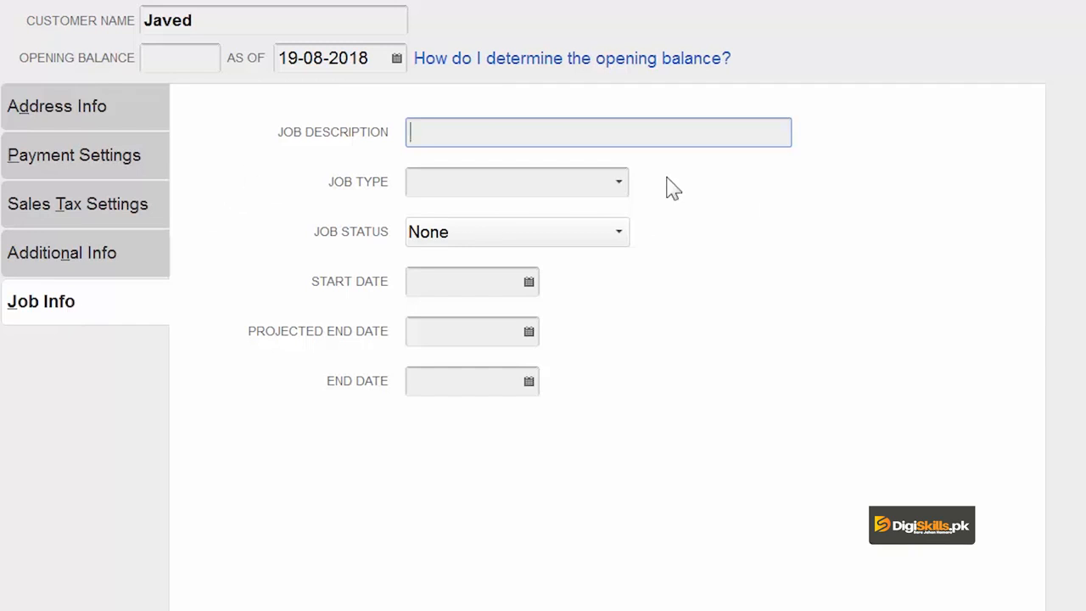
# Leave Job Type unset and save the new customer with OK
pyautogui.click(628, 185)
pyautogui.click(623, 186)
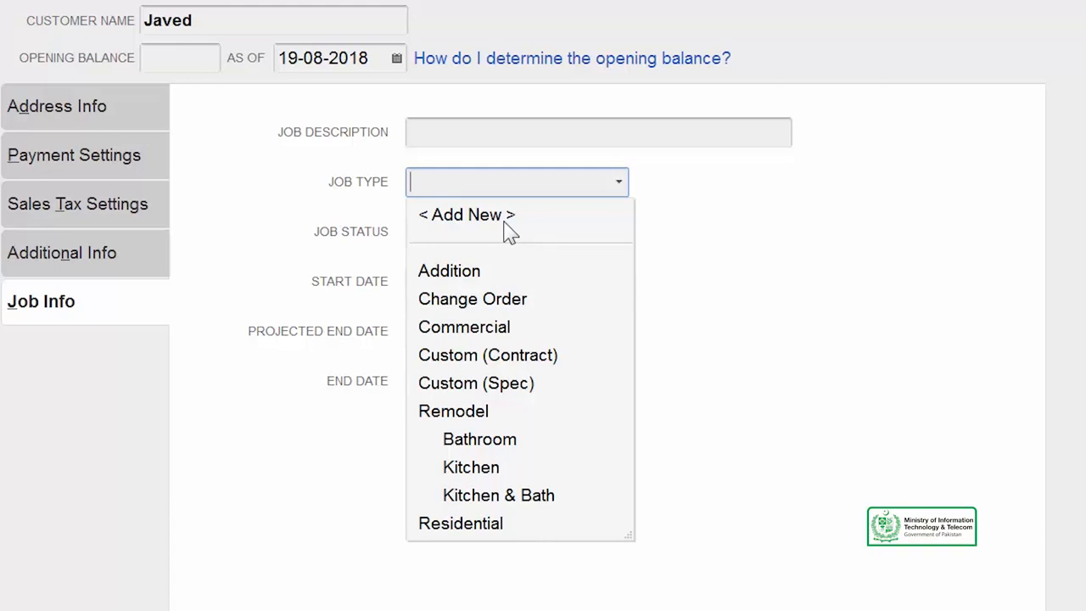
pyautogui.click(675, 258)
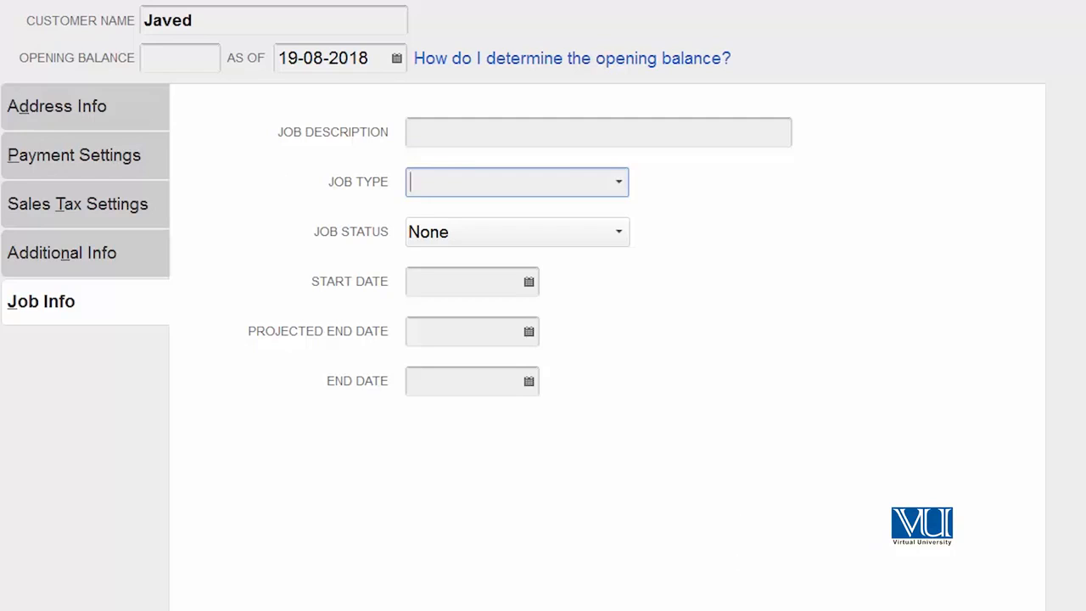
pyautogui.click(656, 588)
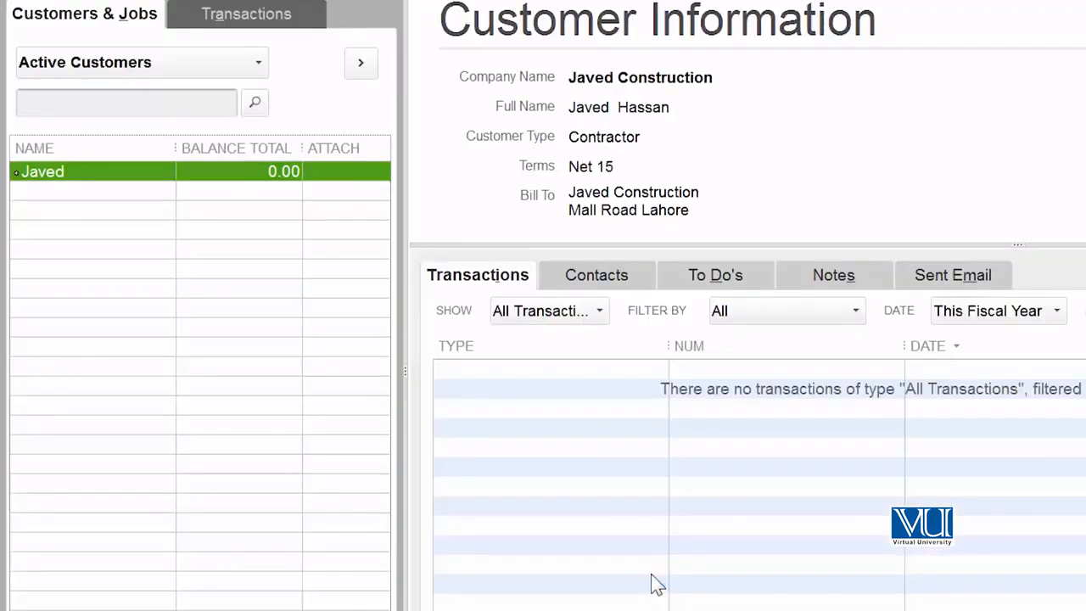